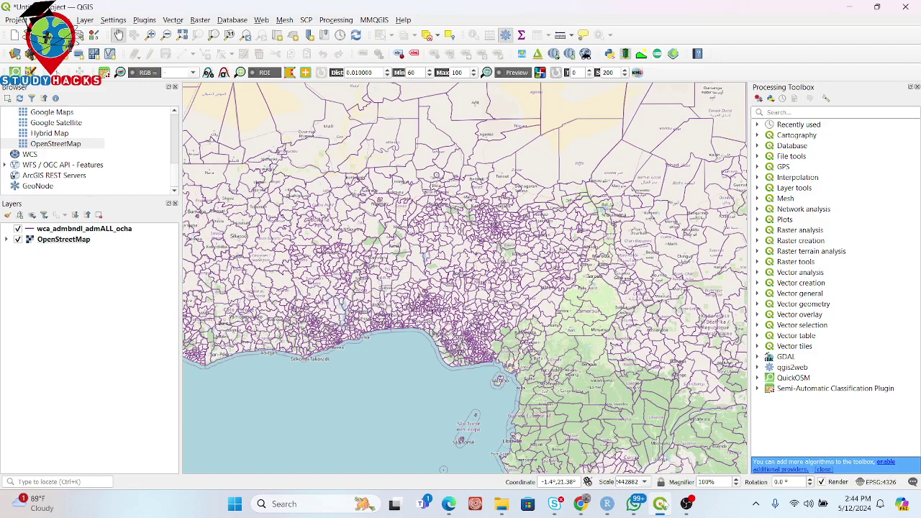
- Zoom the boundary map out, then back in on central Nigeria around Abuja
{"action": "scroll", "coordinate": [490, 310], "scroll_direction": "down", "scroll_amount": 1}
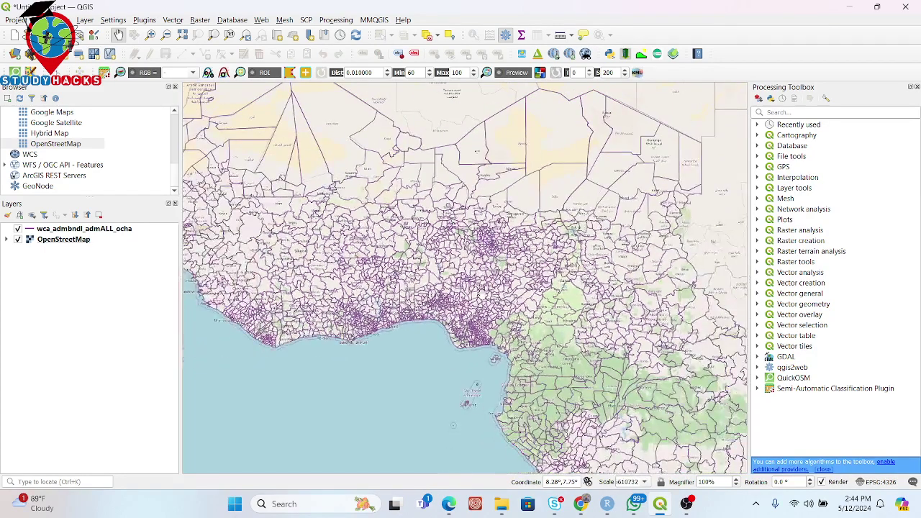
{"action": "scroll", "coordinate": [482, 295], "scroll_direction": "up", "scroll_amount": 3}
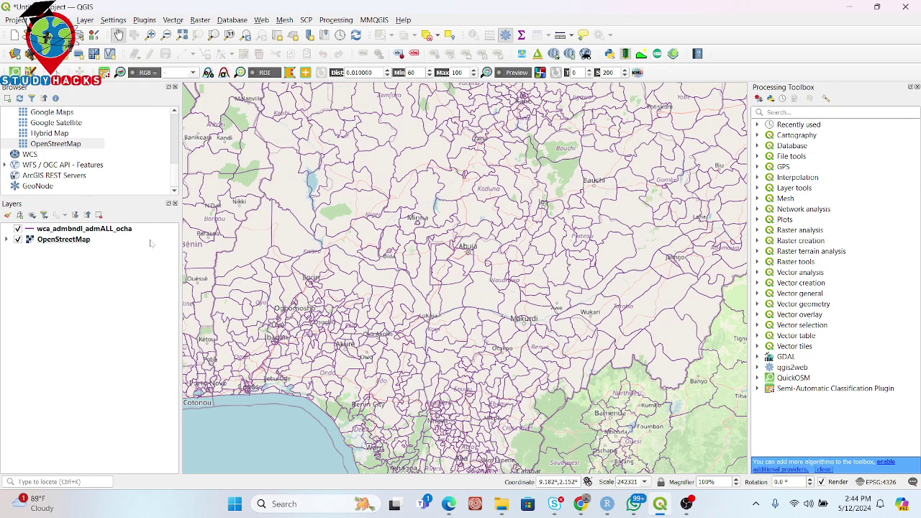
- Open the attribute table of the wca_admbndl_admALL_ocha layer and step to the next record
{"action": "left_click", "coordinate": [105, 231]}
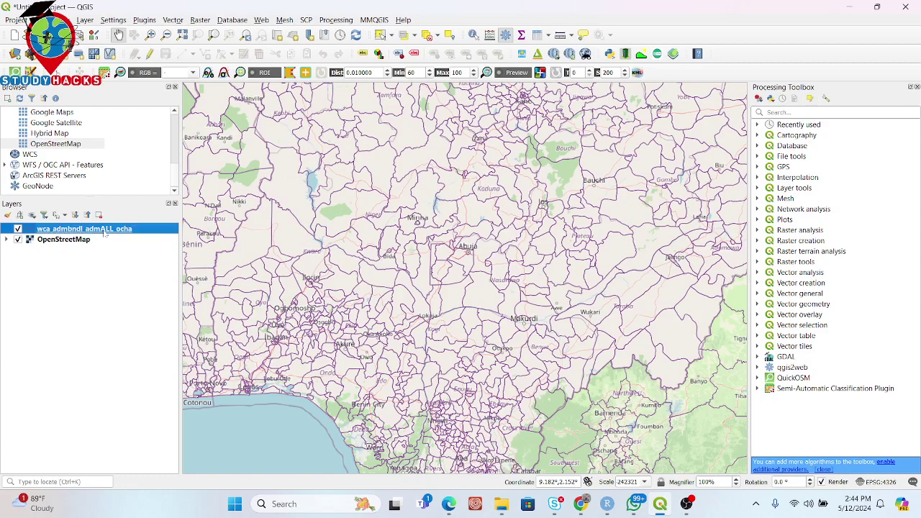
{"action": "right_click", "coordinate": [105, 231]}
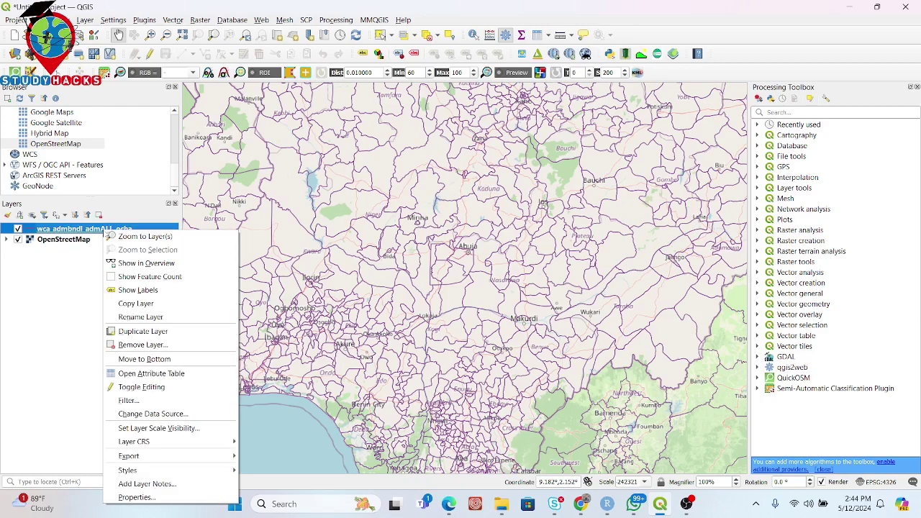
{"action": "left_click", "coordinate": [144, 373]}
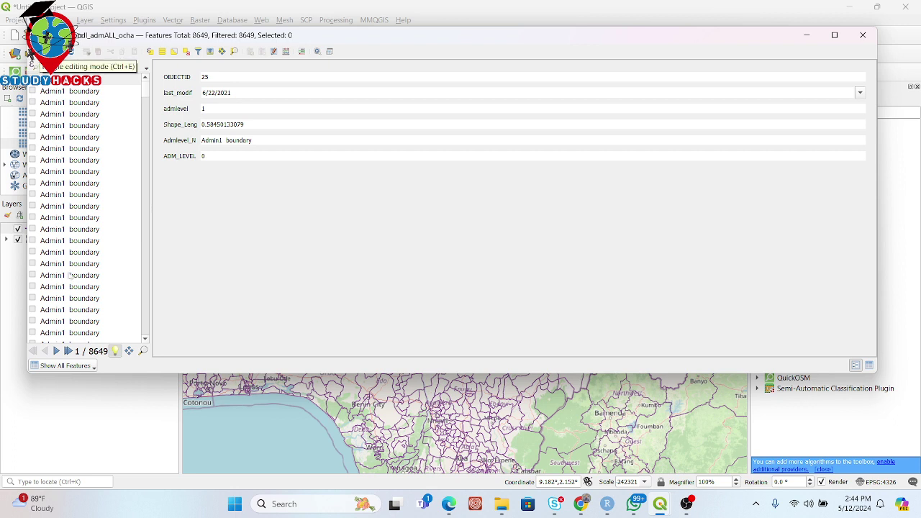
{"action": "left_click", "coordinate": [57, 352]}
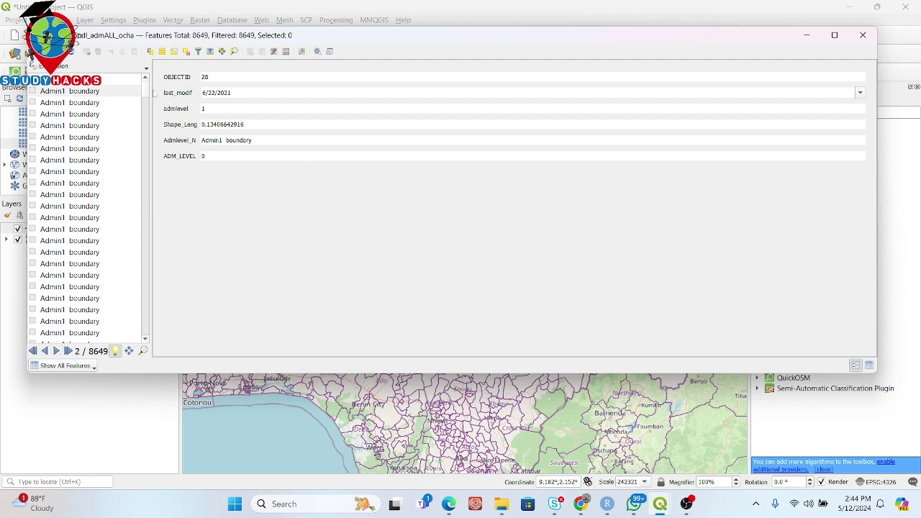
- Select all 8649 boundary features, leaving selection by expression and field calculator unused
{"action": "left_click", "coordinate": [163, 52]}
{"action": "left_click", "coordinate": [150, 51]}
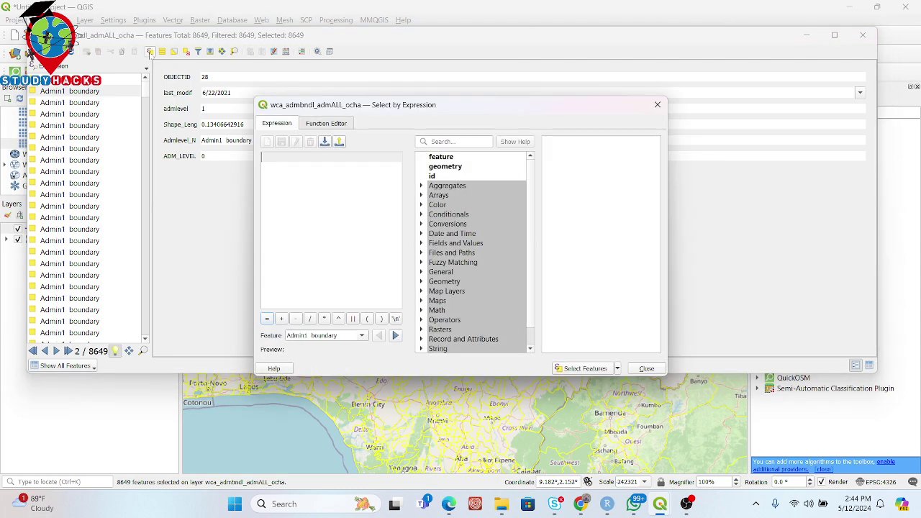
{"action": "left_click", "coordinate": [657, 105]}
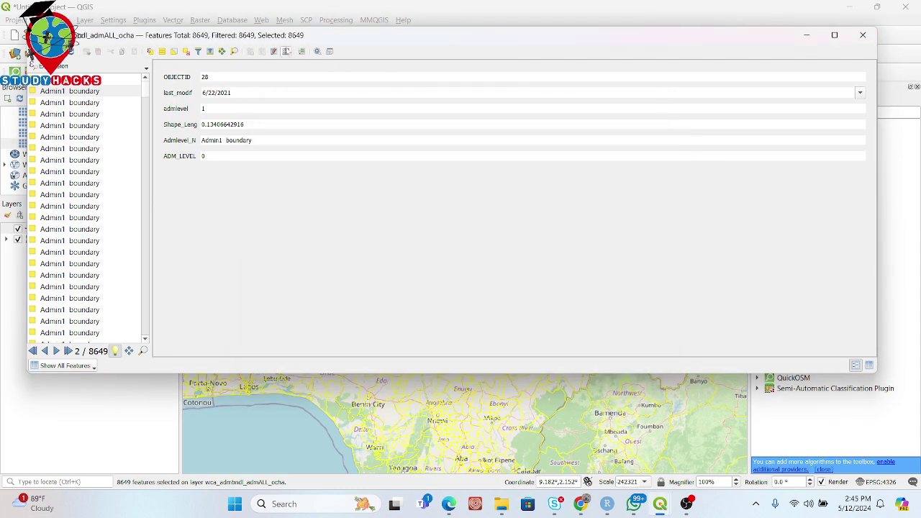
{"action": "left_click", "coordinate": [286, 51]}
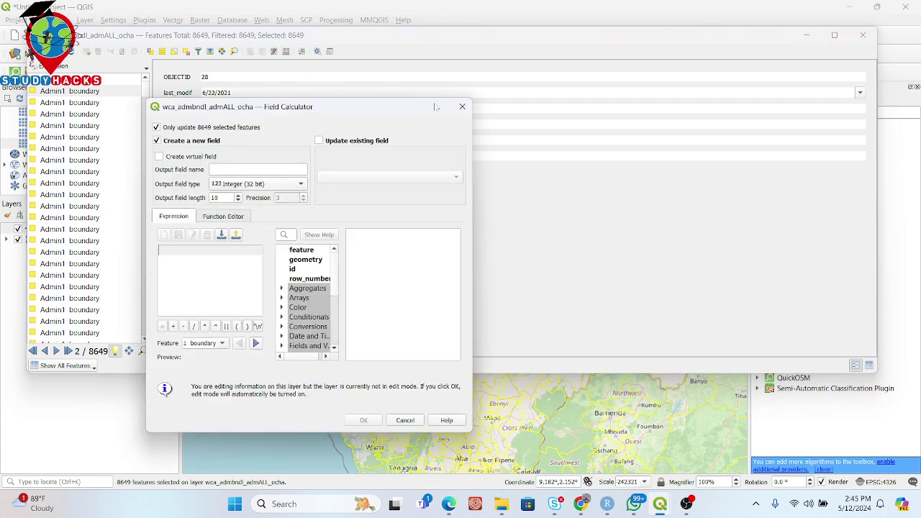
{"action": "left_click", "coordinate": [461, 109]}
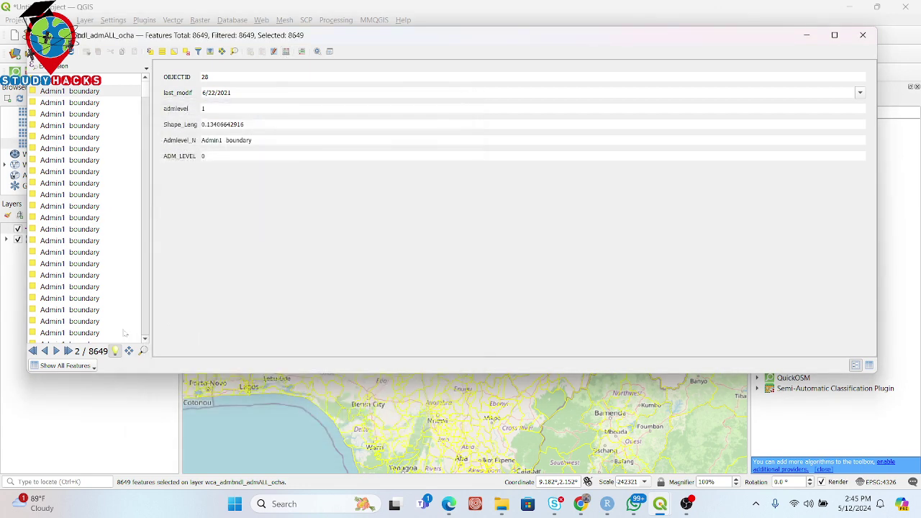
- Filter the table to Show Selected Features and browse to the fourth record
{"action": "left_click", "coordinate": [81, 366]}
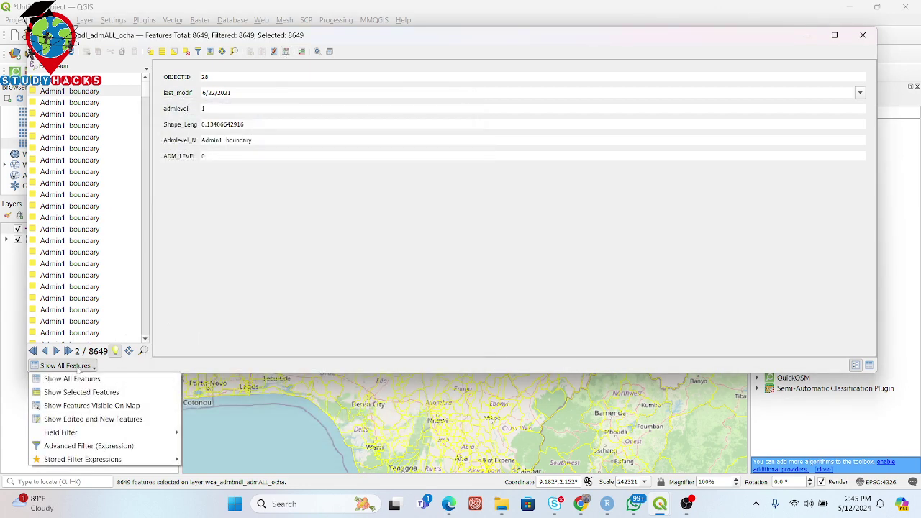
{"action": "left_click", "coordinate": [81, 379]}
{"action": "left_click", "coordinate": [74, 366]}
{"action": "left_click", "coordinate": [79, 393]}
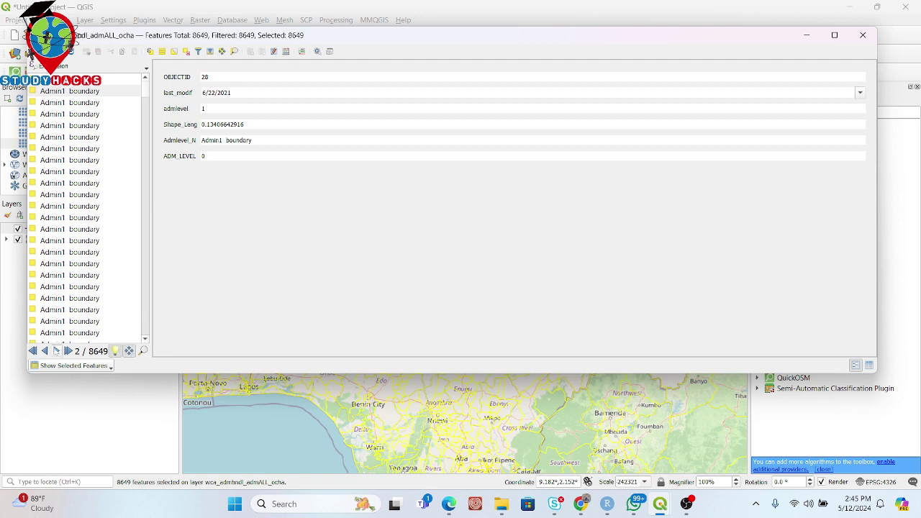
{"action": "left_click", "coordinate": [56, 351]}
{"action": "left_click", "coordinate": [57, 350]}
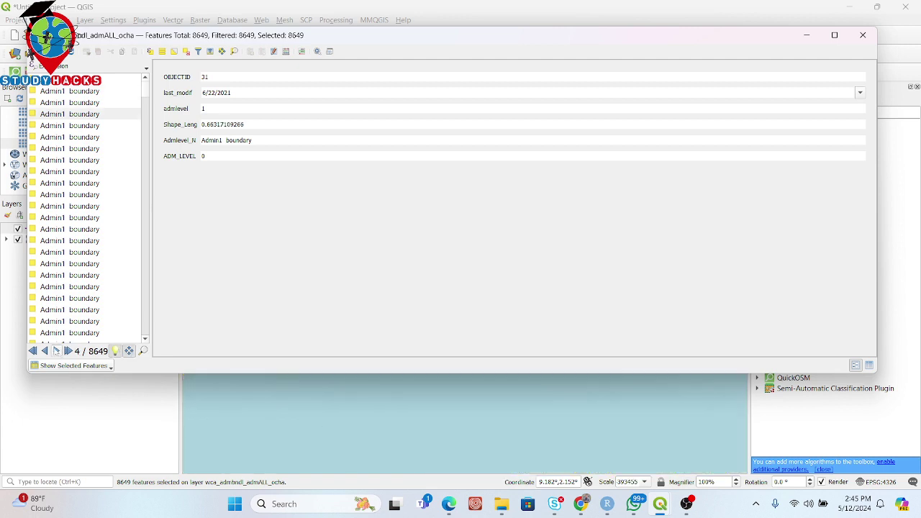
- Close the attribute table and pan the map west toward Liberia and Guinée
{"action": "left_click", "coordinate": [865, 36]}
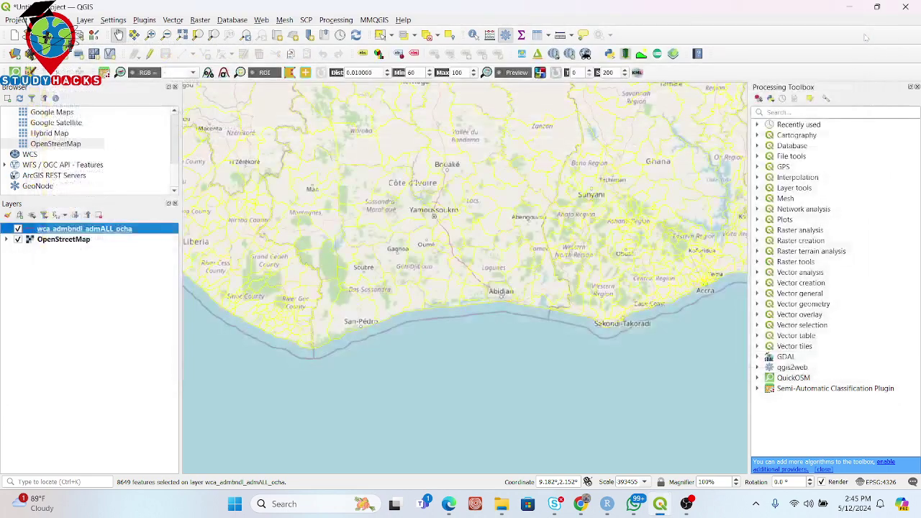
{"action": "scroll", "coordinate": [512, 211], "scroll_direction": "up", "scroll_amount": 1}
{"action": "left_click_drag", "start_coordinate": [346, 294], "coordinate": [375, 253]}
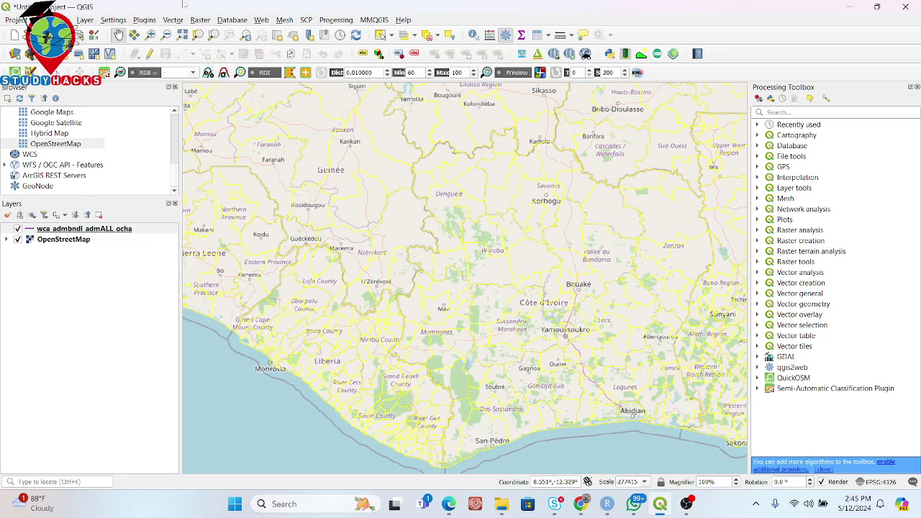
- Confirm mmqgis 2021.9.10 is installed and enabled in the plugin manager
{"action": "left_click", "coordinate": [148, 22]}
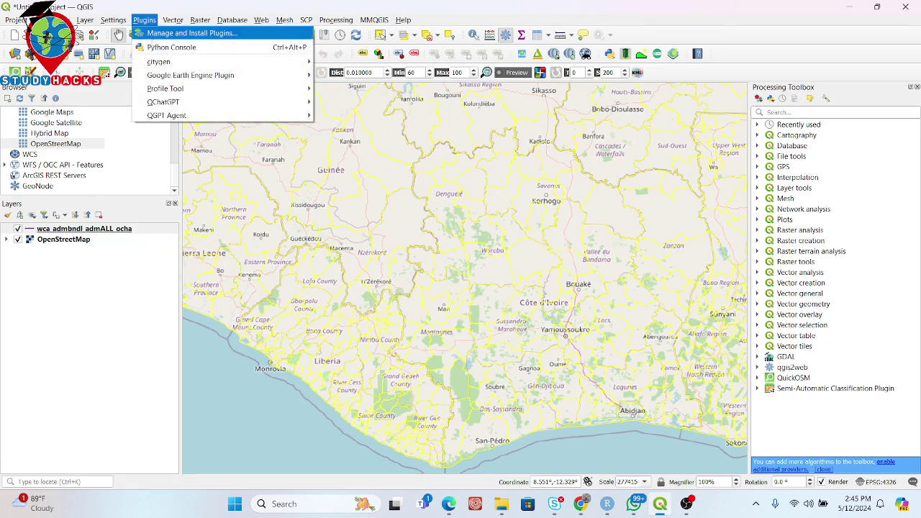
{"action": "left_click", "coordinate": [172, 34]}
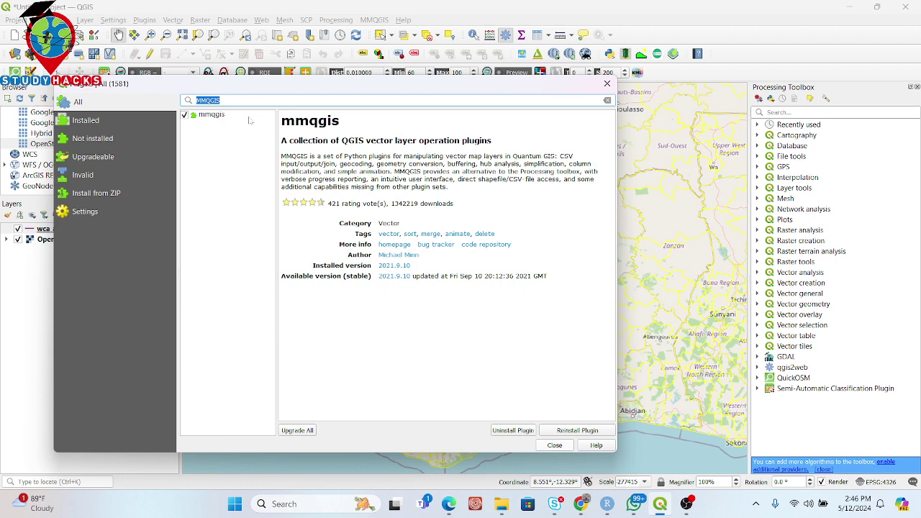
{"action": "key", "text": "End"}
{"action": "left_click", "coordinate": [184, 115]}
{"action": "left_click", "coordinate": [185, 117]}
{"action": "left_click", "coordinate": [211, 116]}
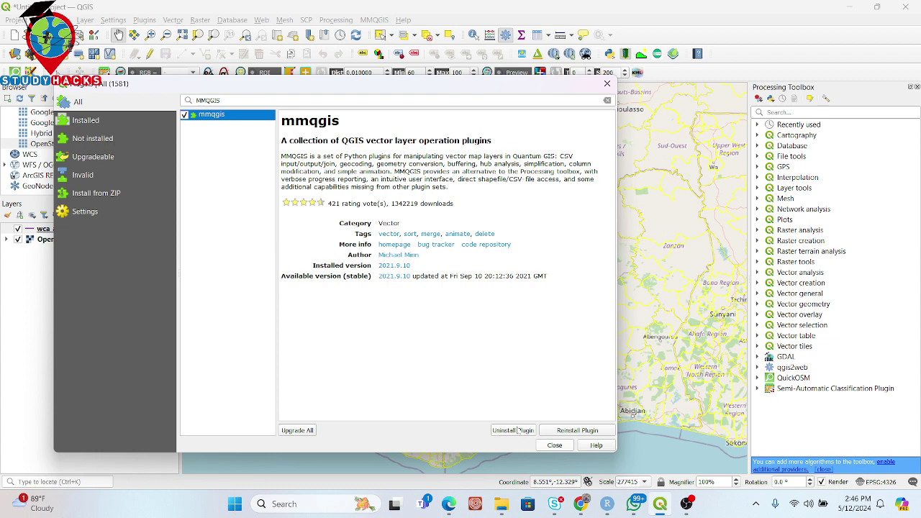
{"action": "left_click", "coordinate": [554, 446]}
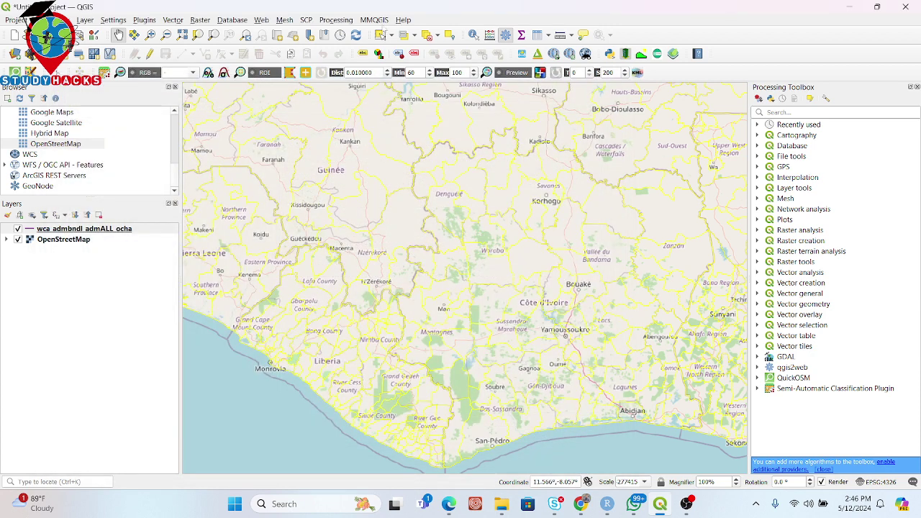
- Reveal the MMQGIS Import / Export tools, including Attributes Export to CSV File
{"action": "left_click", "coordinate": [375, 21]}
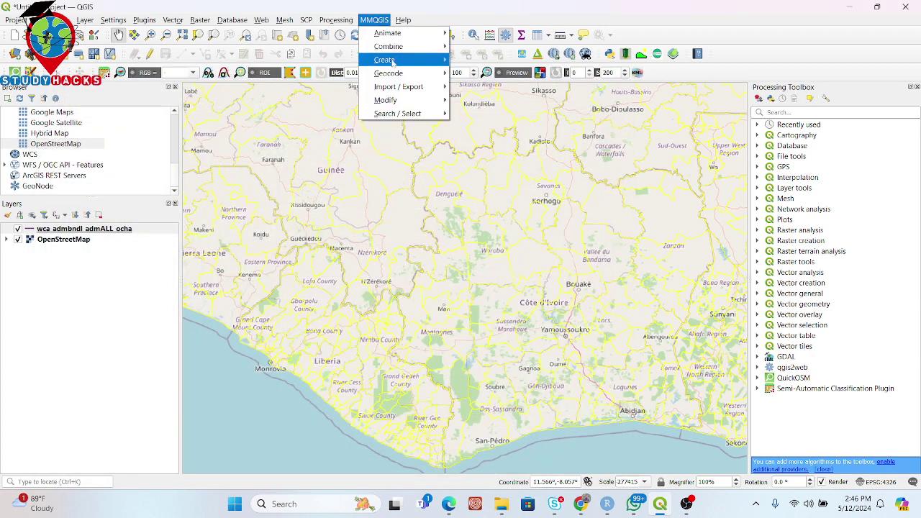
{"action": "mouse_move", "coordinate": [394, 36]}
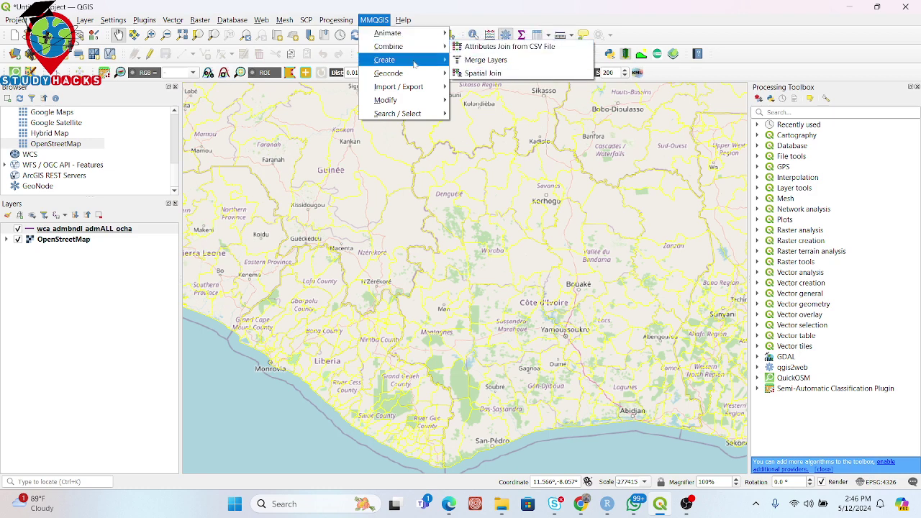
{"action": "mouse_move", "coordinate": [385, 102]}
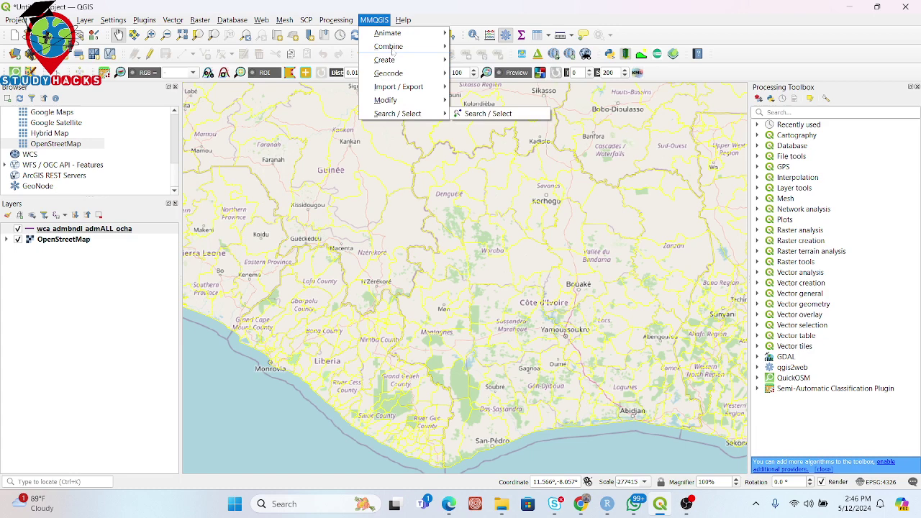
{"action": "mouse_move", "coordinate": [397, 52]}
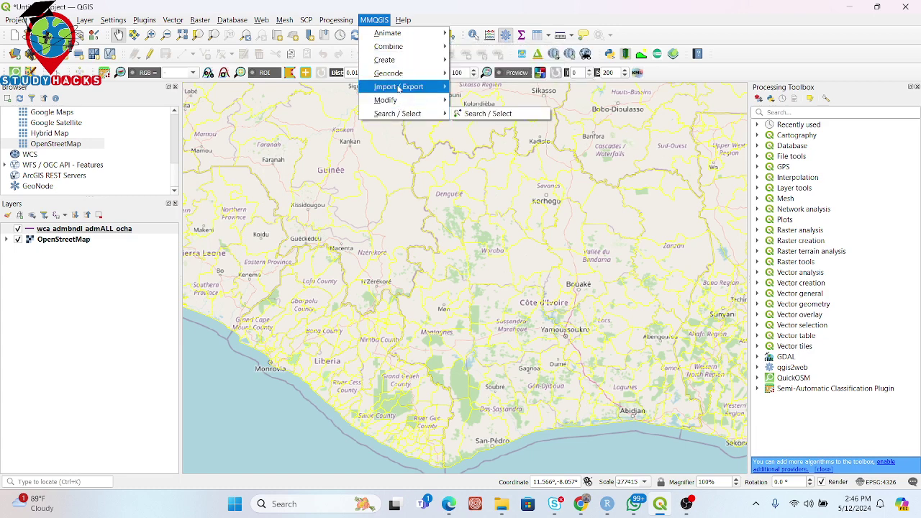
{"action": "mouse_move", "coordinate": [398, 87]}
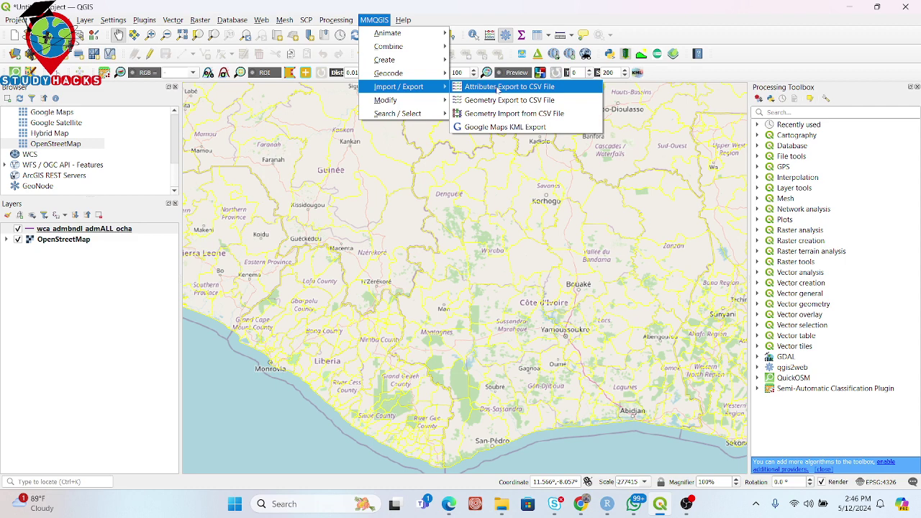
- Run Attributes Export to CSV File with admlevel selected, writing 8649 records to temp1.csv
{"action": "left_click", "coordinate": [498, 87]}
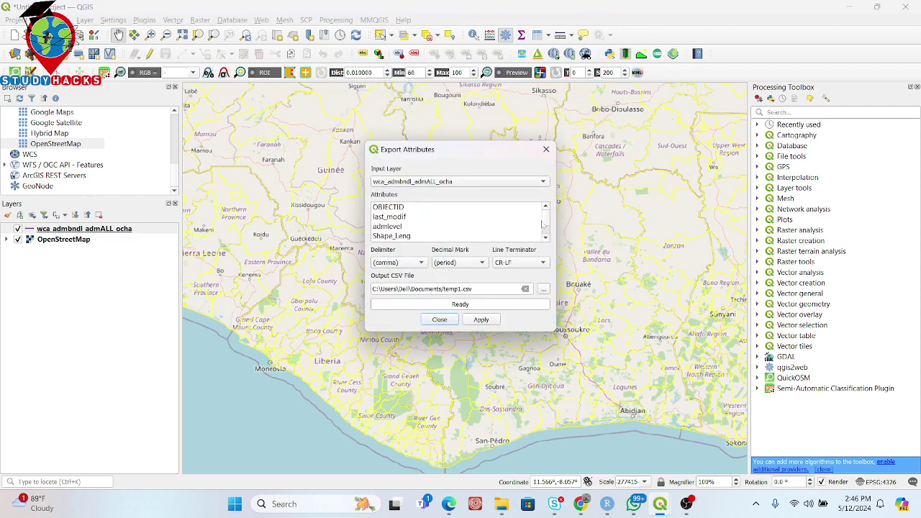
{"action": "scroll", "coordinate": [543, 225], "scroll_direction": "down", "scroll_amount": 1}
{"action": "scroll", "coordinate": [545, 219], "scroll_direction": "up", "scroll_amount": 1}
{"action": "scroll", "coordinate": [545, 227], "scroll_direction": "down", "scroll_amount": 1}
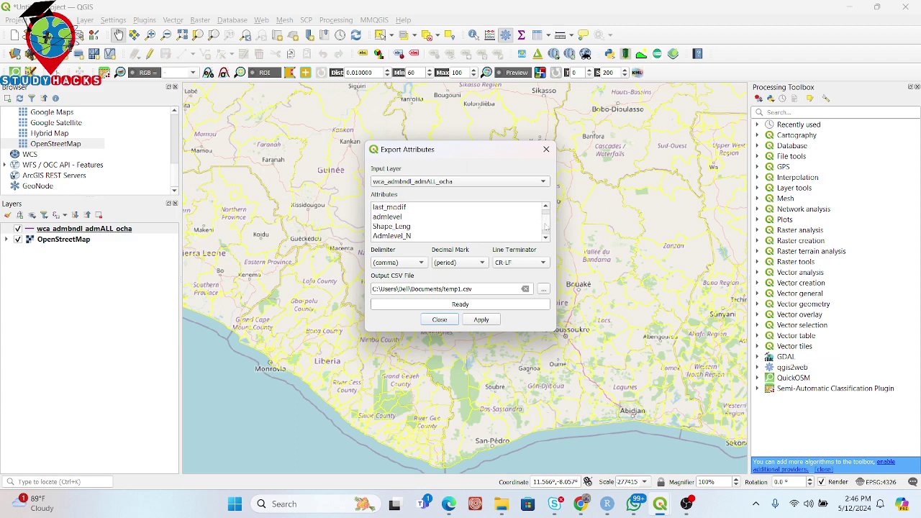
{"action": "left_click", "coordinate": [547, 207]}
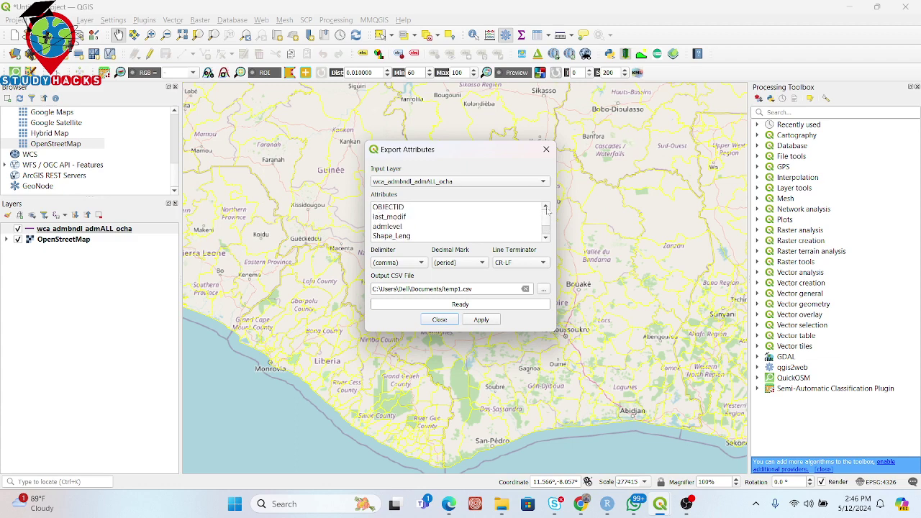
{"action": "left_click", "coordinate": [391, 228]}
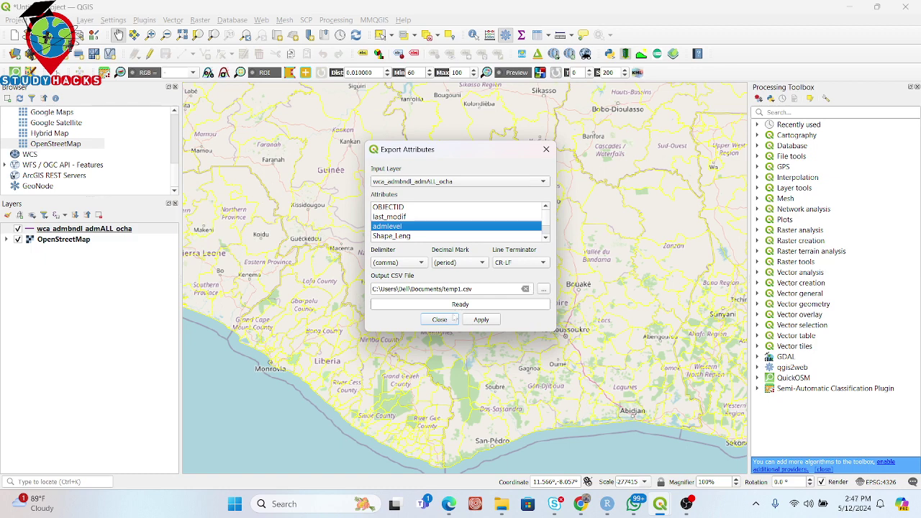
{"action": "left_click", "coordinate": [475, 321]}
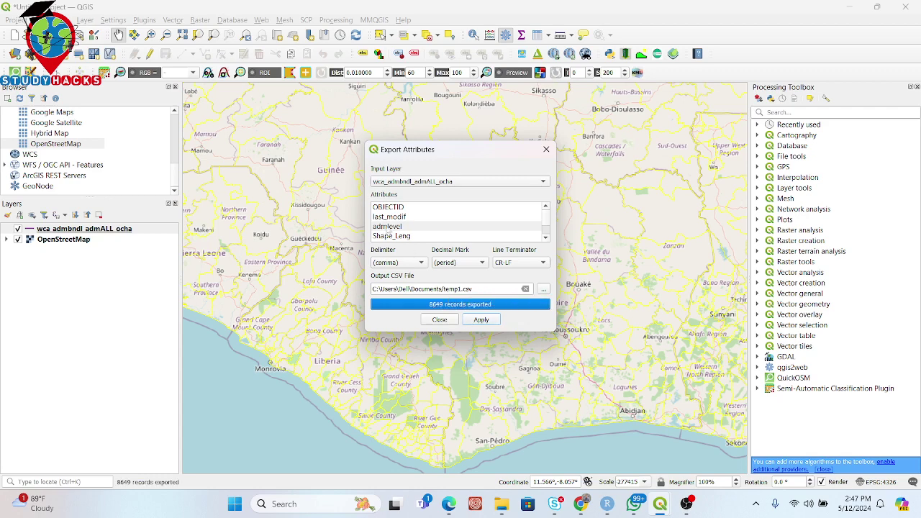
- Choose admlevel, last_modif and Shape_Leng as the attributes to export
{"action": "left_click", "coordinate": [387, 228]}
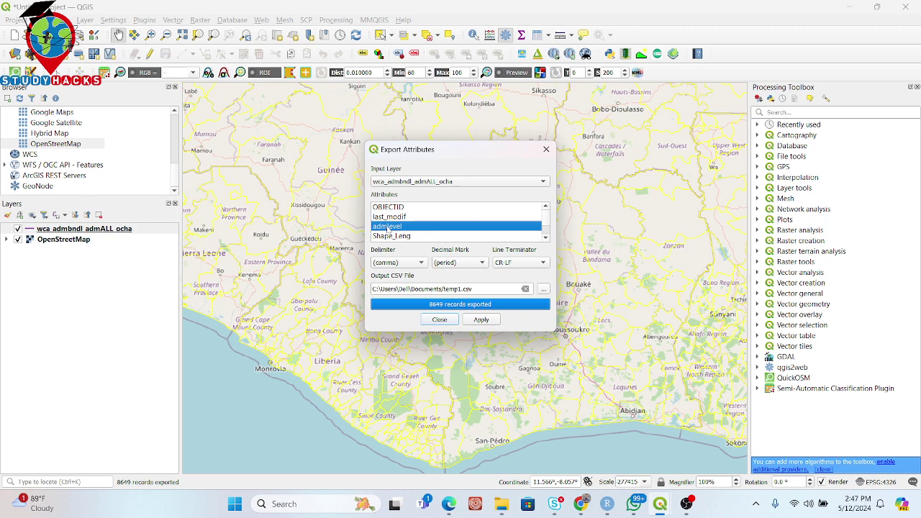
{"action": "left_click", "coordinate": [392, 217]}
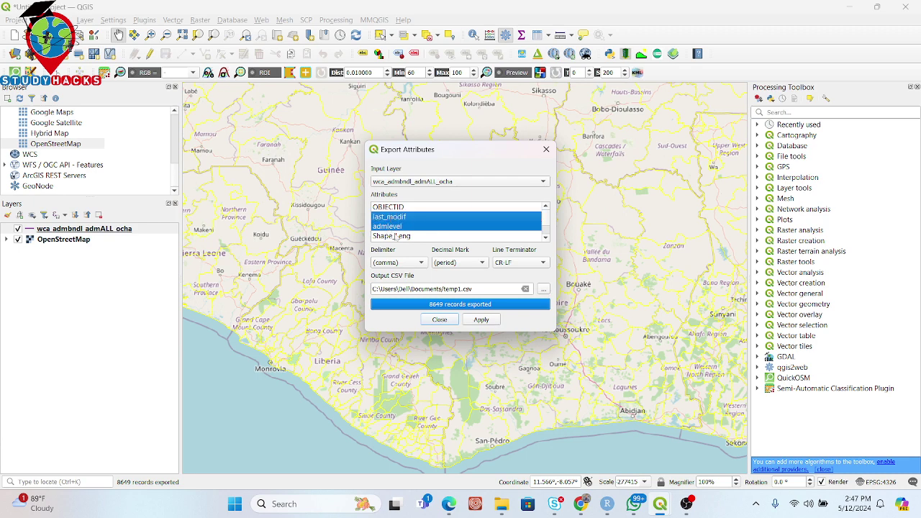
{"action": "left_click", "coordinate": [394, 236]}
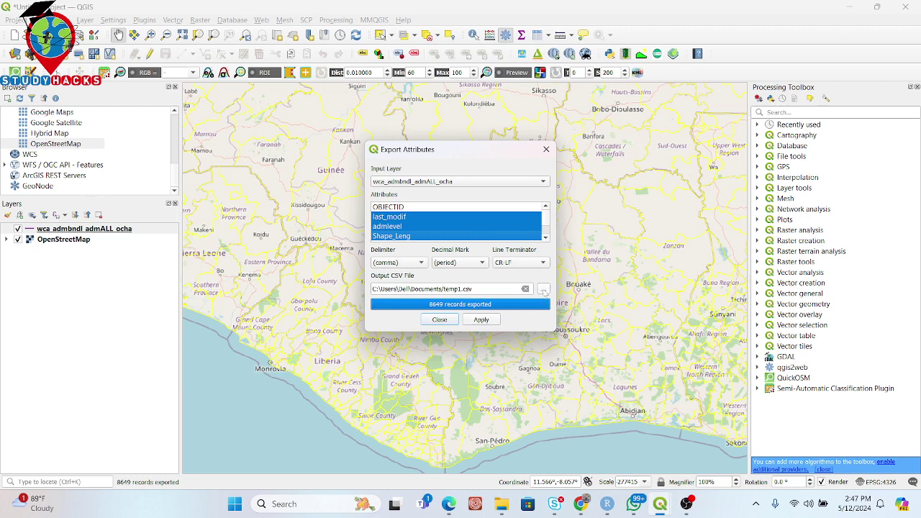
- Set the output file to DATA.csv in Documents and run the export
{"action": "left_click", "coordinate": [543, 290]}
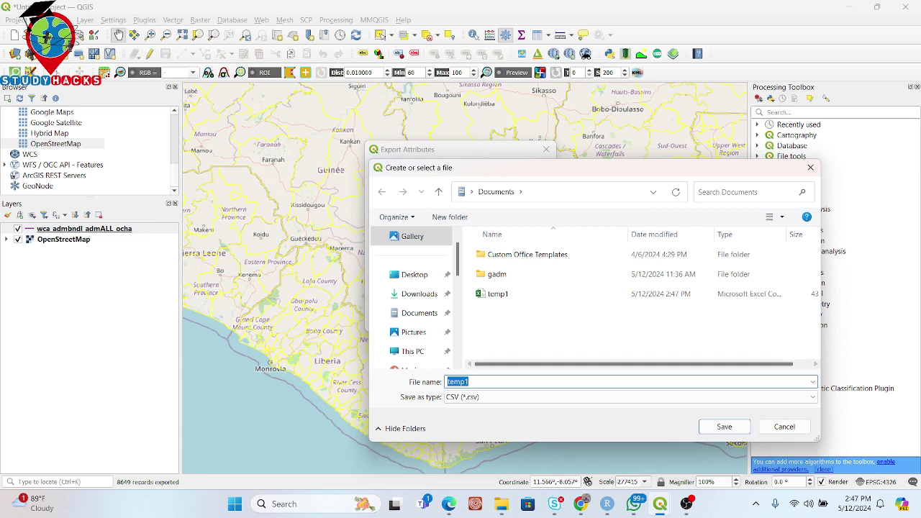
{"action": "key", "text": "End"}
{"action": "key", "text": "BackSpace"}
{"action": "key", "text": "BackSpace"}
{"action": "key", "text": "BackSpace"}
{"action": "key", "text": "BackSpace"}
{"action": "key", "text": "BackSpace"}
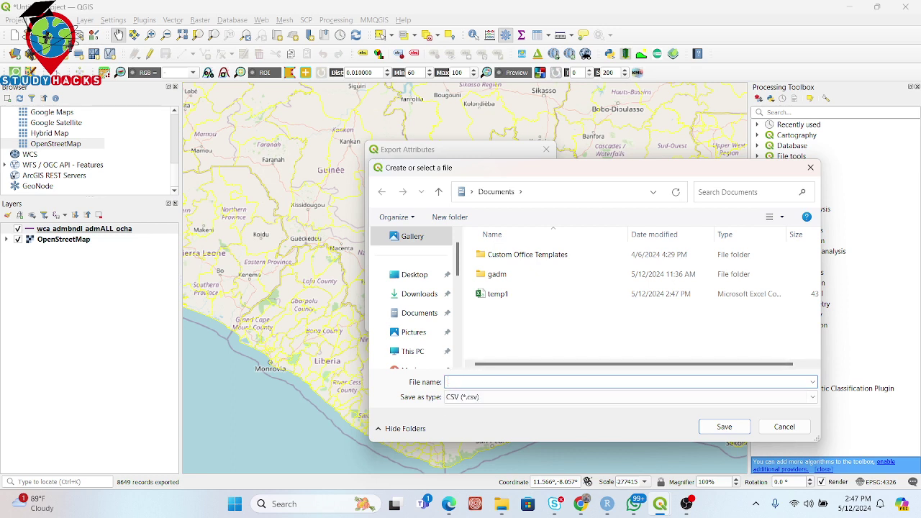
{"action": "type", "text": "DATA"}
{"action": "left_click", "coordinate": [724, 426]}
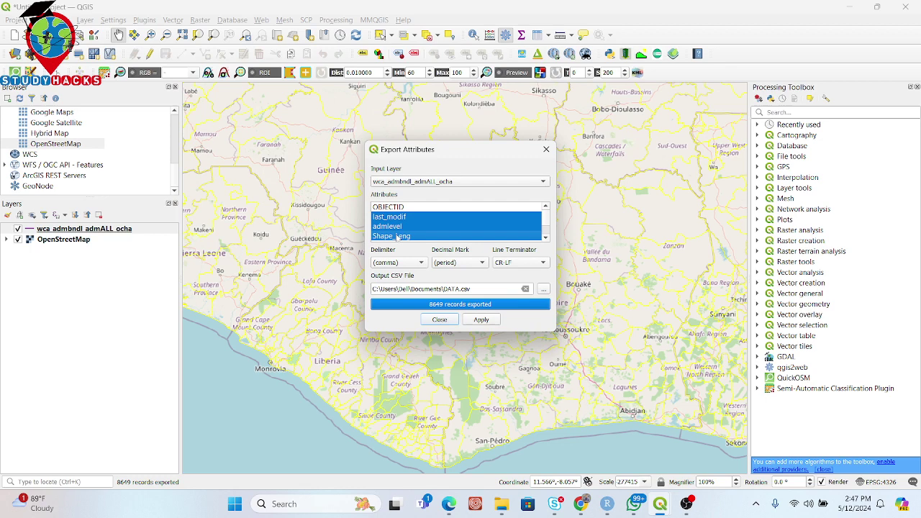
{"action": "left_click", "coordinate": [481, 321]}
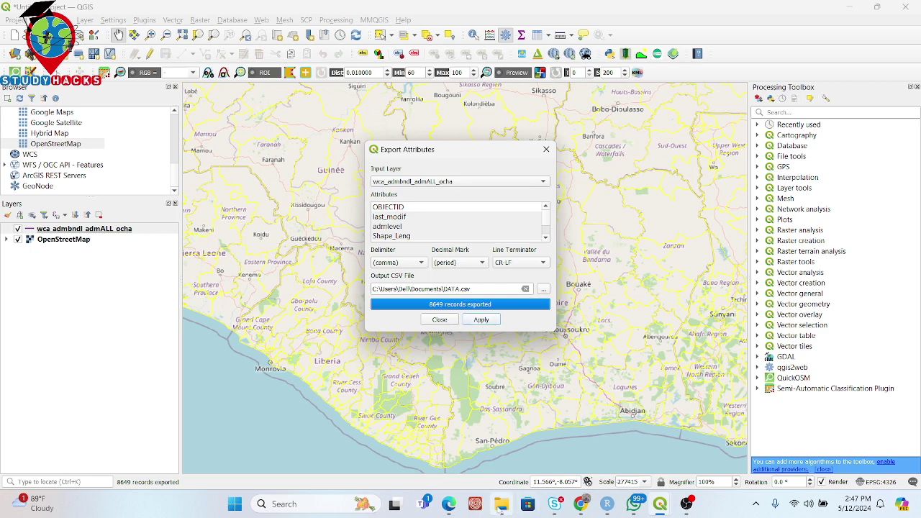
- Open DATA.csv from the Documents folder in File Explorer into Excel
{"action": "mouse_move", "coordinate": [501, 510]}
{"action": "left_click", "coordinate": [485, 435]}
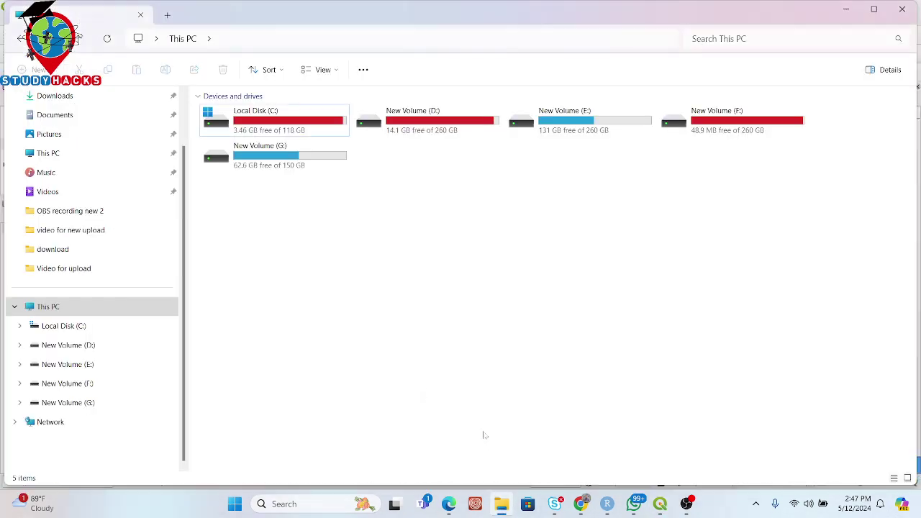
{"action": "left_click", "coordinate": [59, 113]}
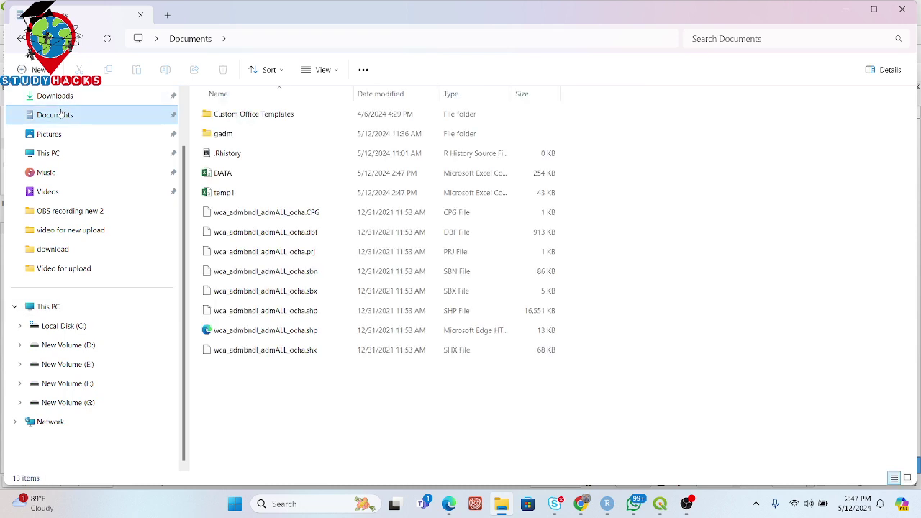
{"action": "left_click", "coordinate": [229, 195]}
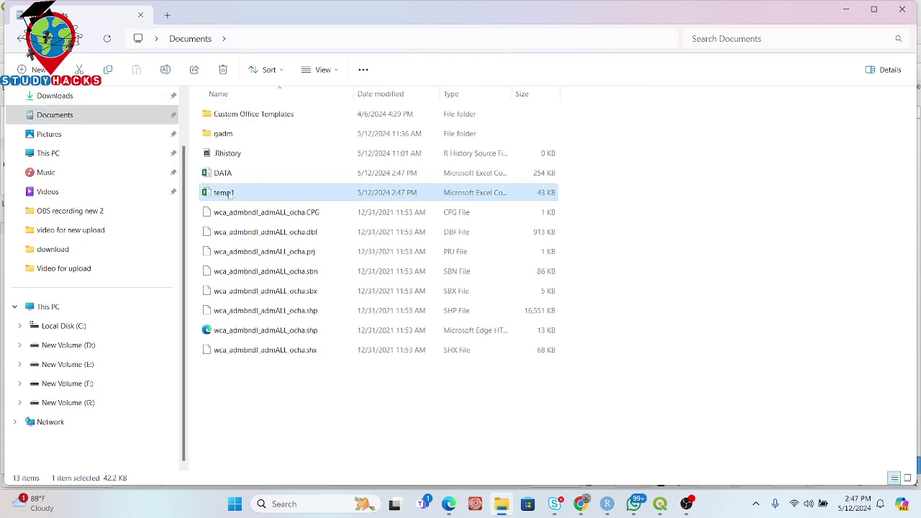
{"action": "left_click", "coordinate": [229, 174]}
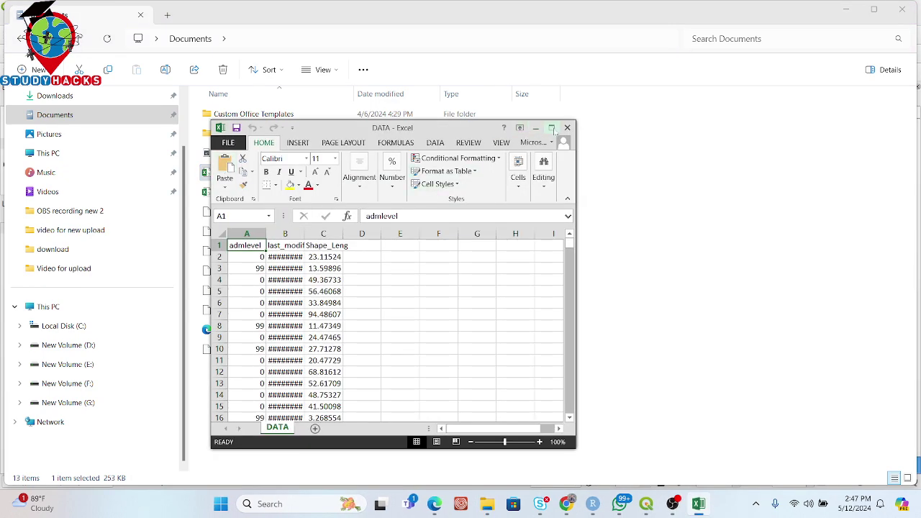
- Maximize the DATA workbook and autofit columns B and C to show dates and full decimals
{"action": "left_click", "coordinate": [552, 127]}
{"action": "left_click", "coordinate": [266, 250]}
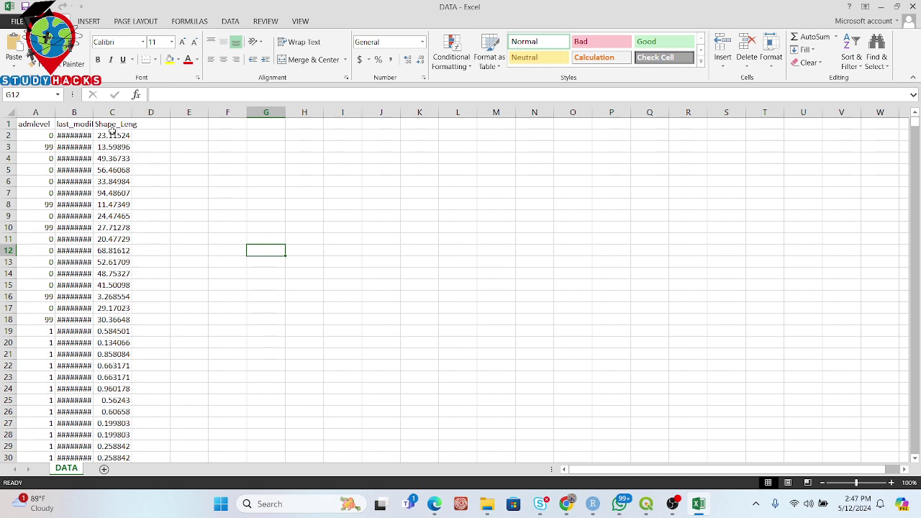
{"action": "double_click", "coordinate": [92, 112]}
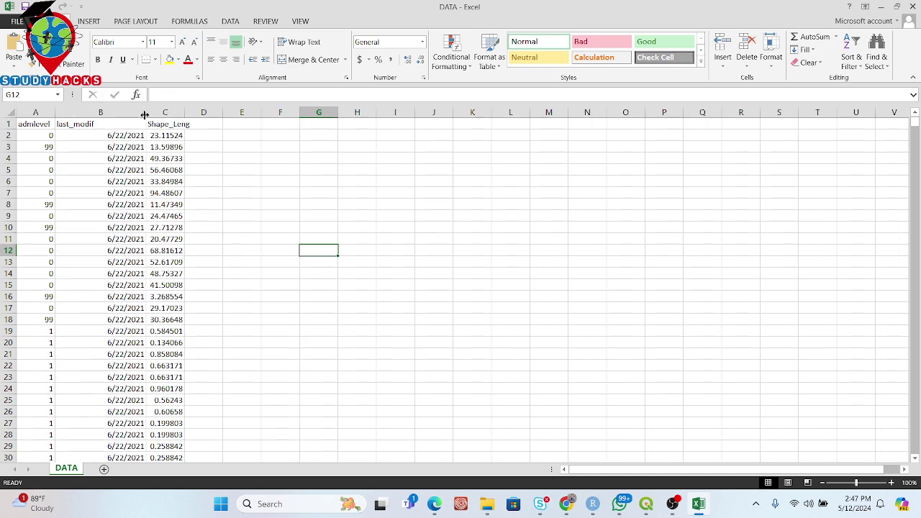
{"action": "left_click", "coordinate": [113, 146]}
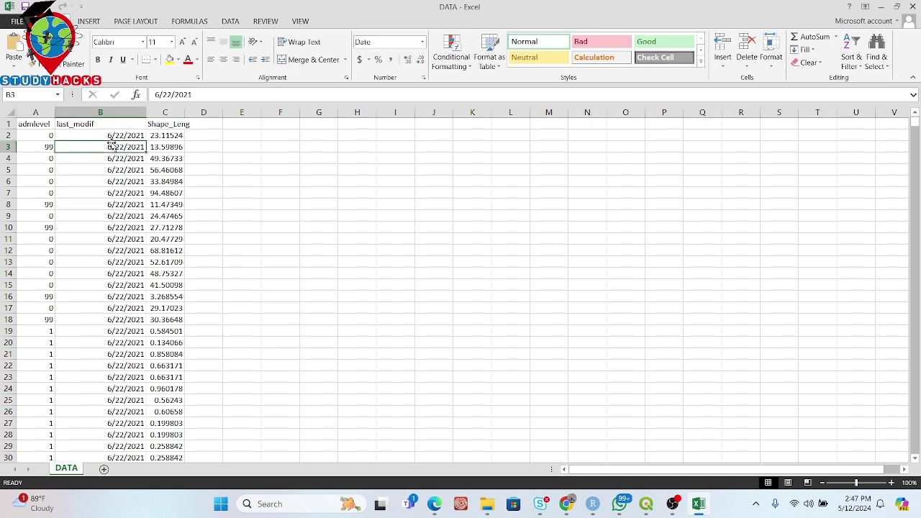
{"action": "left_click_drag", "start_coordinate": [184, 108], "coordinate": [183, 108]}
{"action": "double_click", "coordinate": [184, 108]}
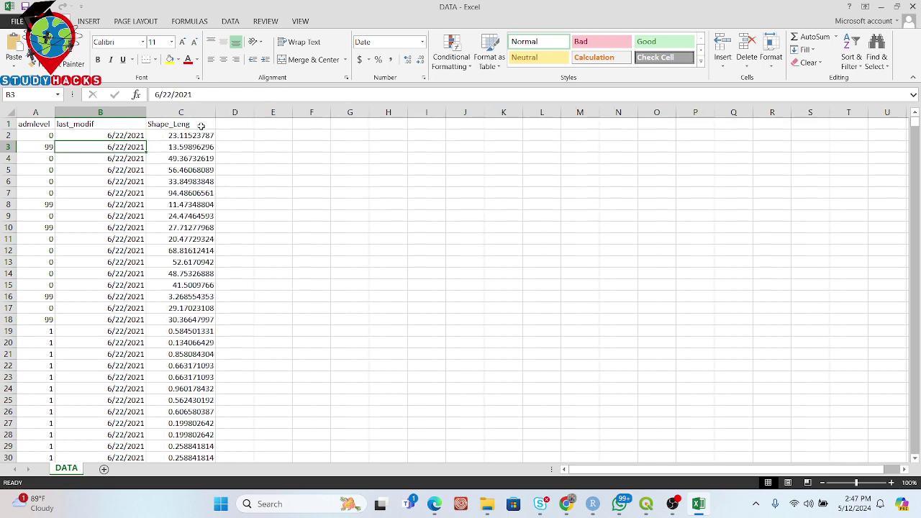
- Select the admlevel, last_modif and Shape_Leng columns A, B and C in turn
{"action": "left_click", "coordinate": [37, 113]}
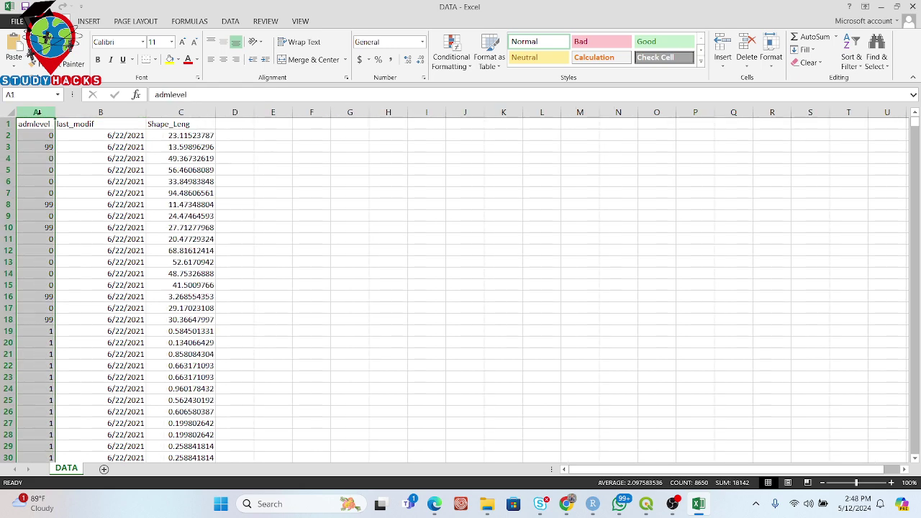
{"action": "left_click", "coordinate": [89, 113]}
{"action": "left_click", "coordinate": [177, 113]}
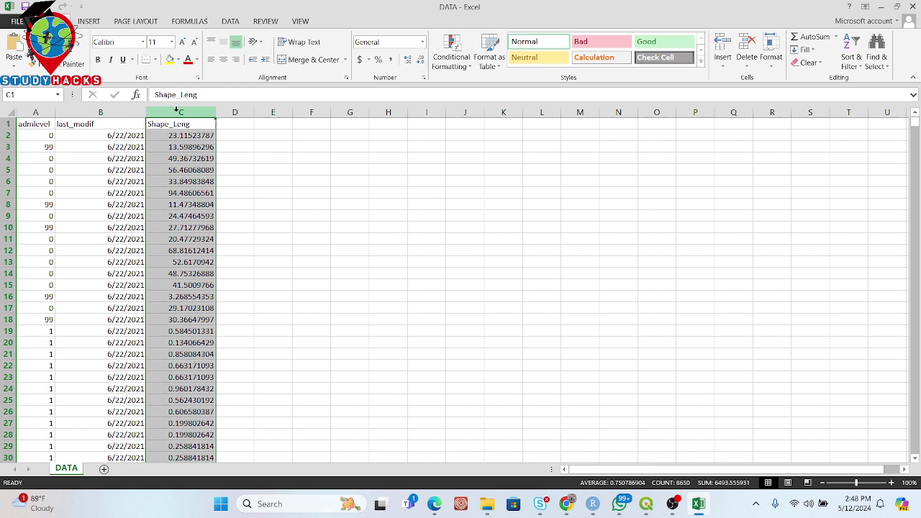